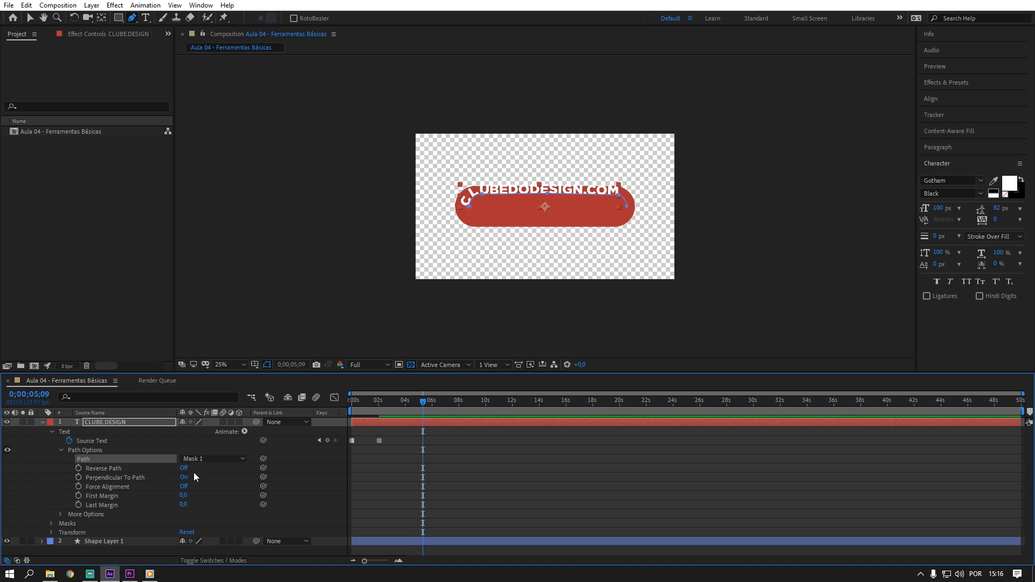
Set the path text's First Margin to 61 and toggle its Force Alignment and Perpendicular To Path options.
mouse_move(183, 495)
left_mouse_down()
mouse_move(216, 477)
mouse_move(237, 481)
mouse_move(189, 489)
left_mouse_up()
left_click(185, 486)
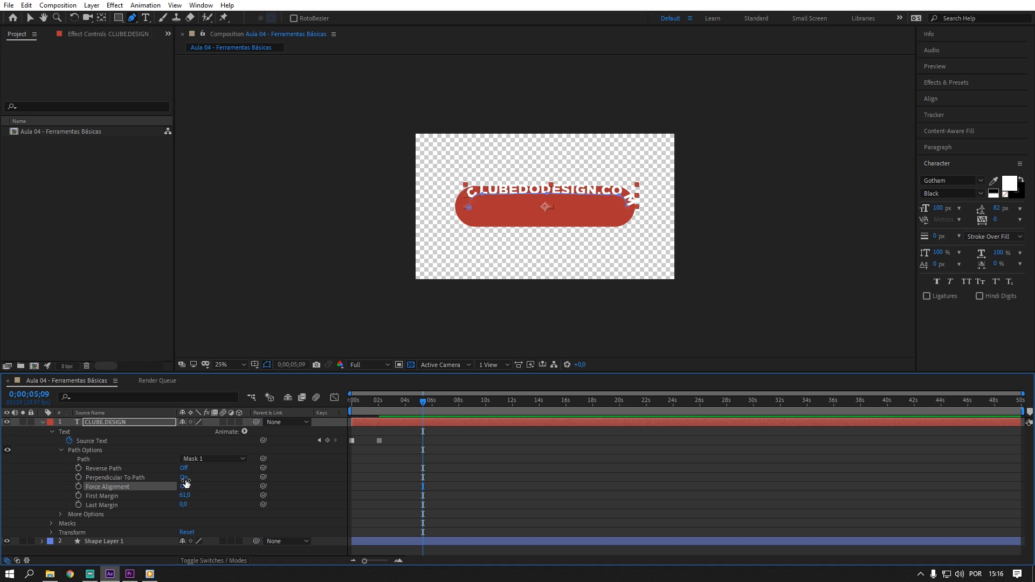
left_click(184, 477)
left_click(185, 477)
left_click(184, 487)
left_click(184, 479)
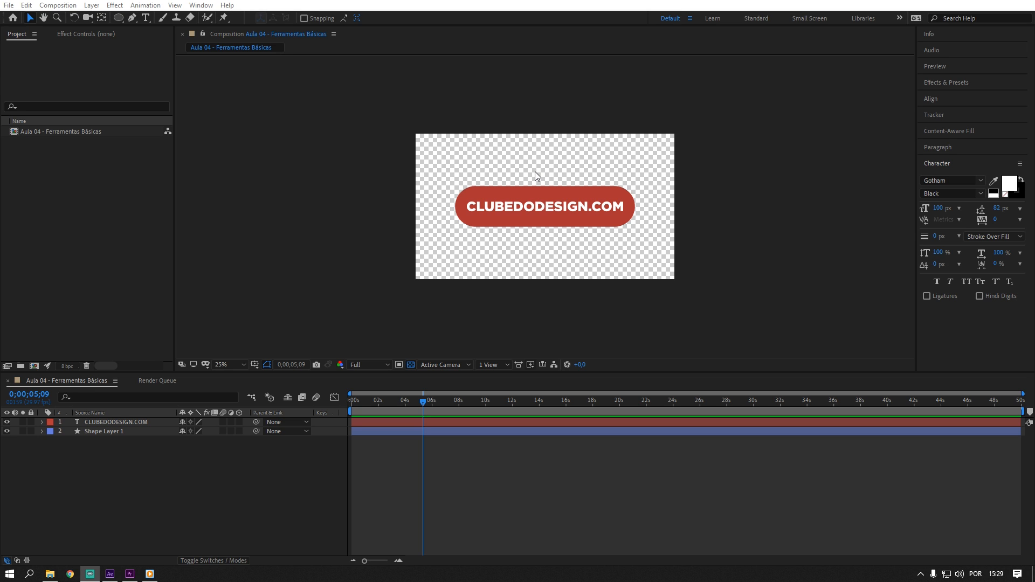
Draw a large salmon ellipse over the badge with the Ellipse tool as a new shape layer, and deselect it.
left_click_drag(119, 18, 154, 43)
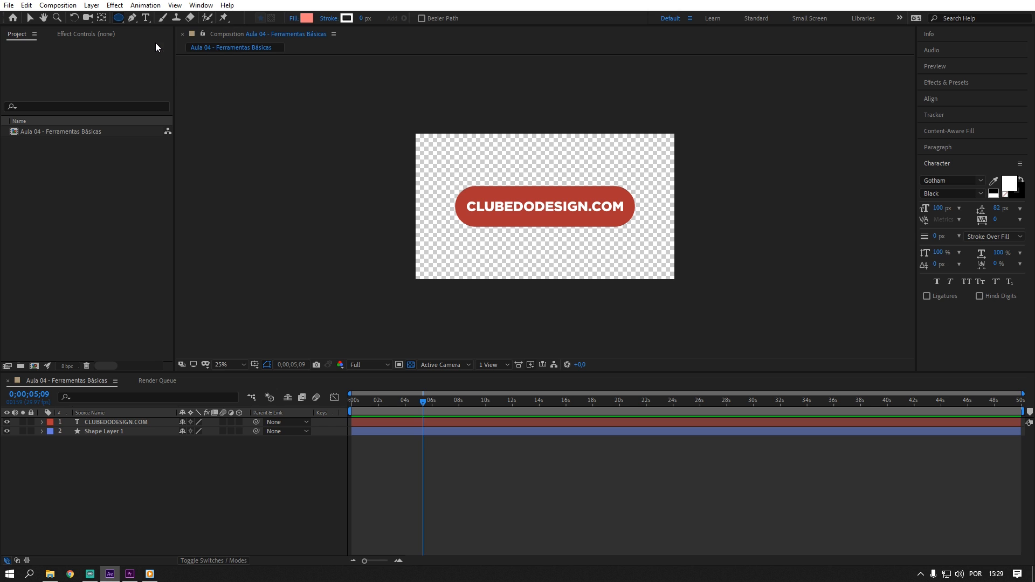
left_click_drag(446, 153, 645, 263)
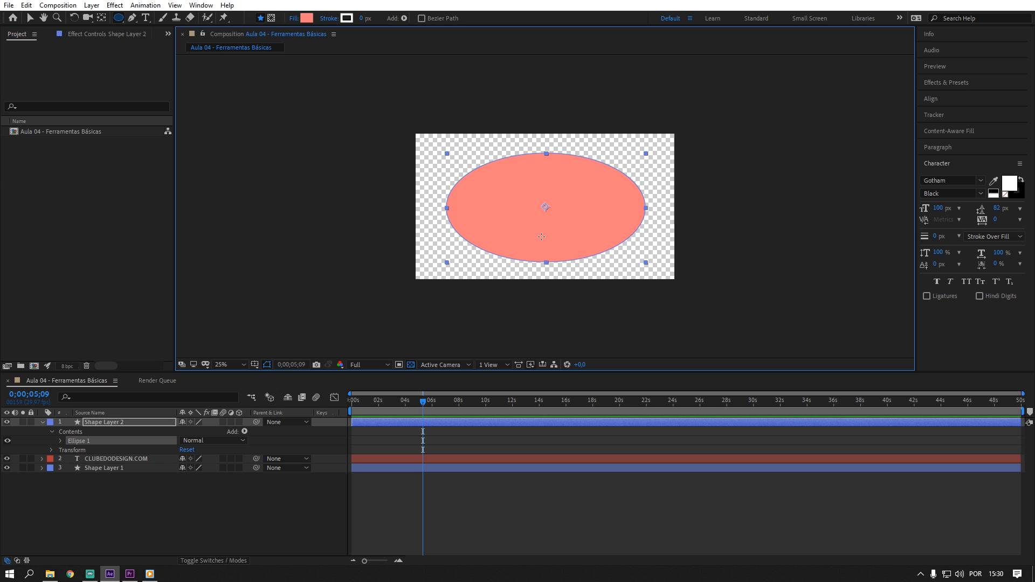
left_click(219, 493)
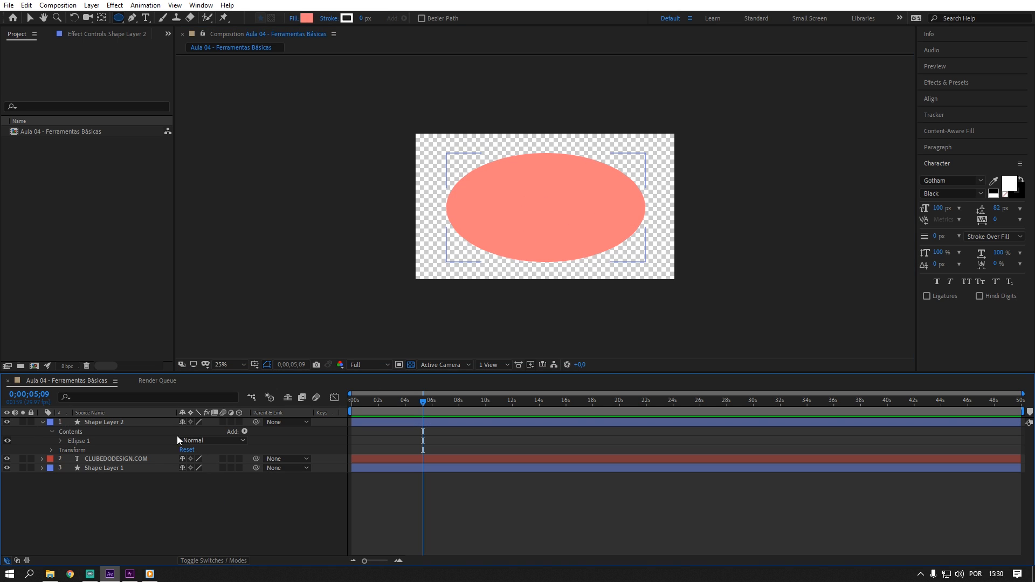
Draw a closed four-point rectangular mask over the middle of the ellipse on Shape Layer 2 with the Pen tool.
left_click(101, 422)
left_click(132, 18)
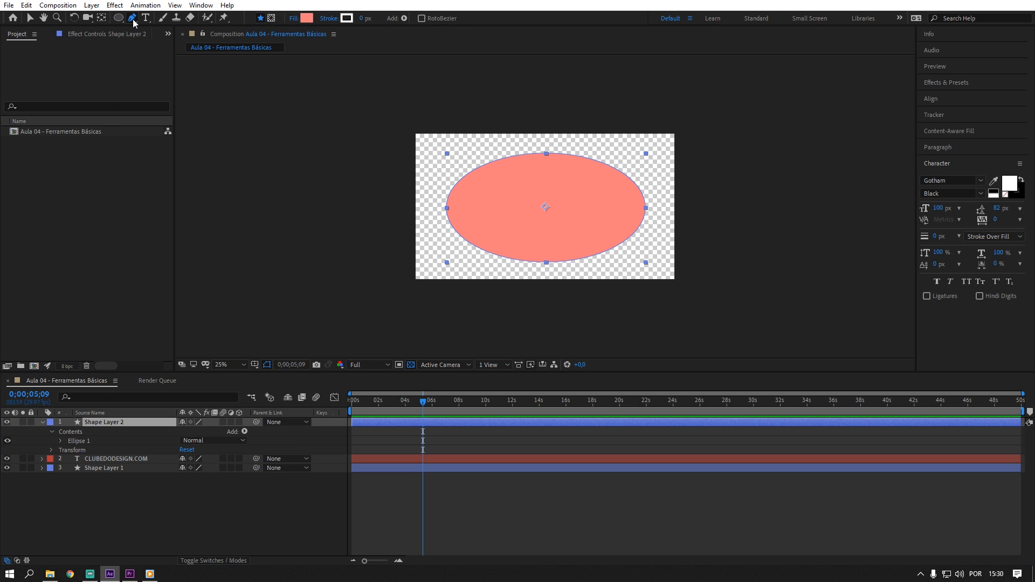
left_click(272, 18)
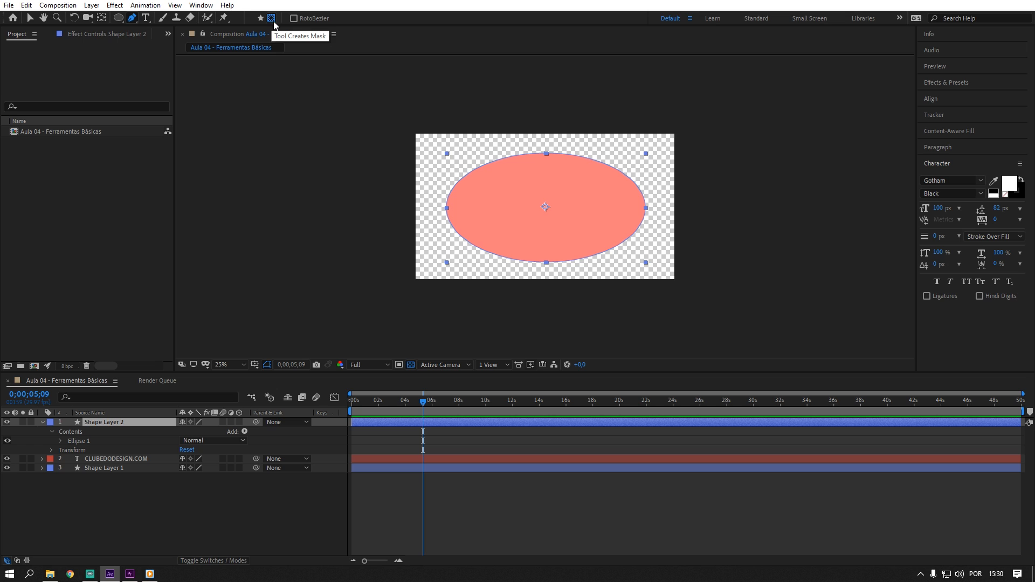
left_click(491, 179)
left_click(491, 230)
left_click(607, 230)
left_click(607, 193)
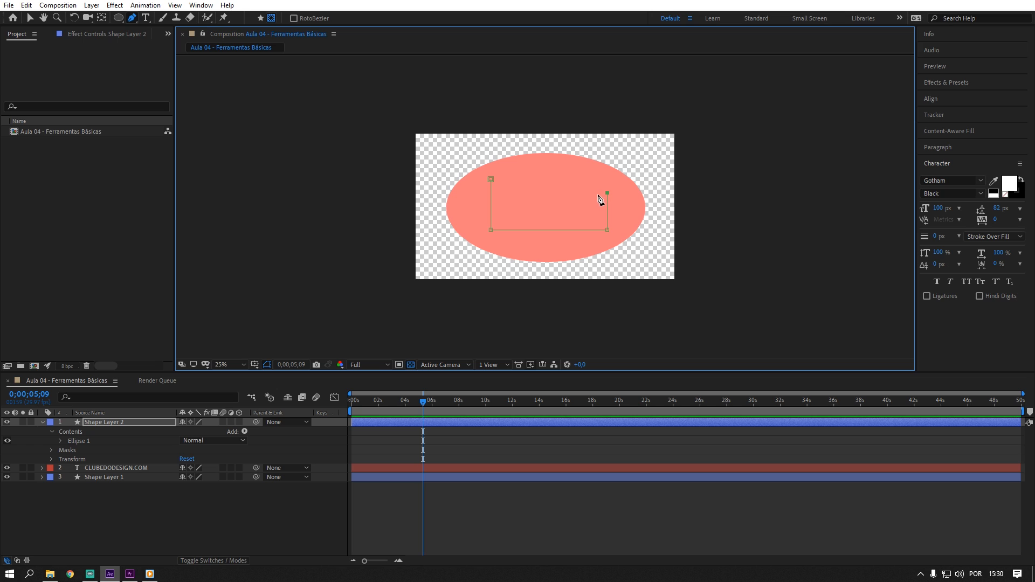
left_click_drag(608, 193, 608, 184)
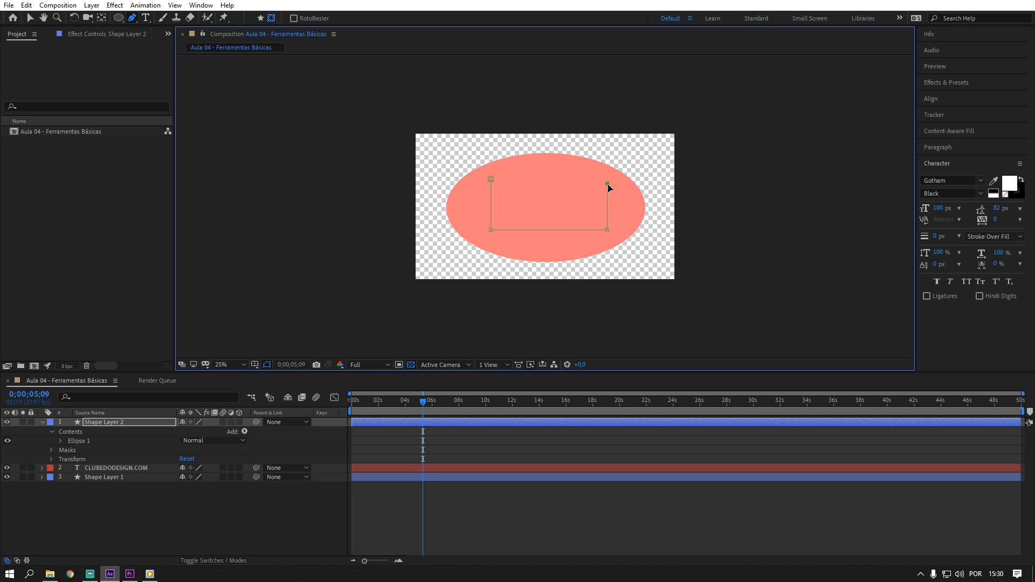
left_click(491, 180)
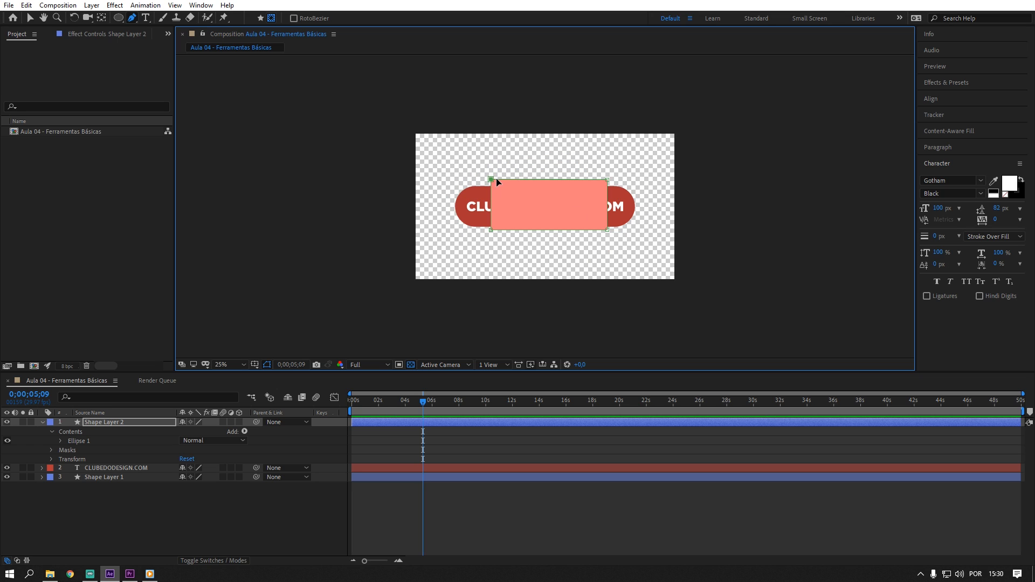
left_click_drag(608, 181, 608, 180)
Reveal all properties of Mask 1 on Shape Layer 2 and select its Mask Path.
left_click(129, 422)
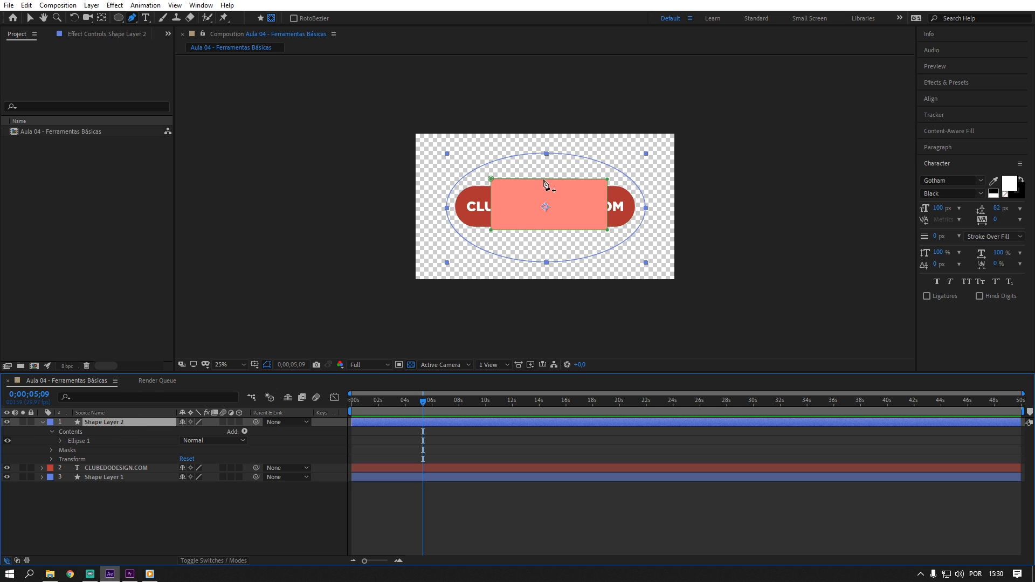
key("m")
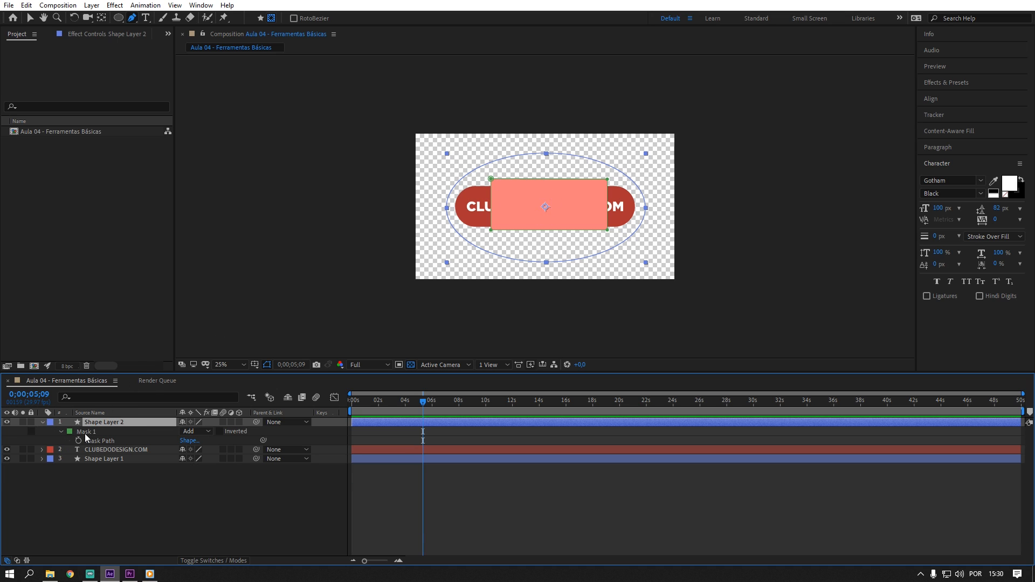
left_click(95, 432)
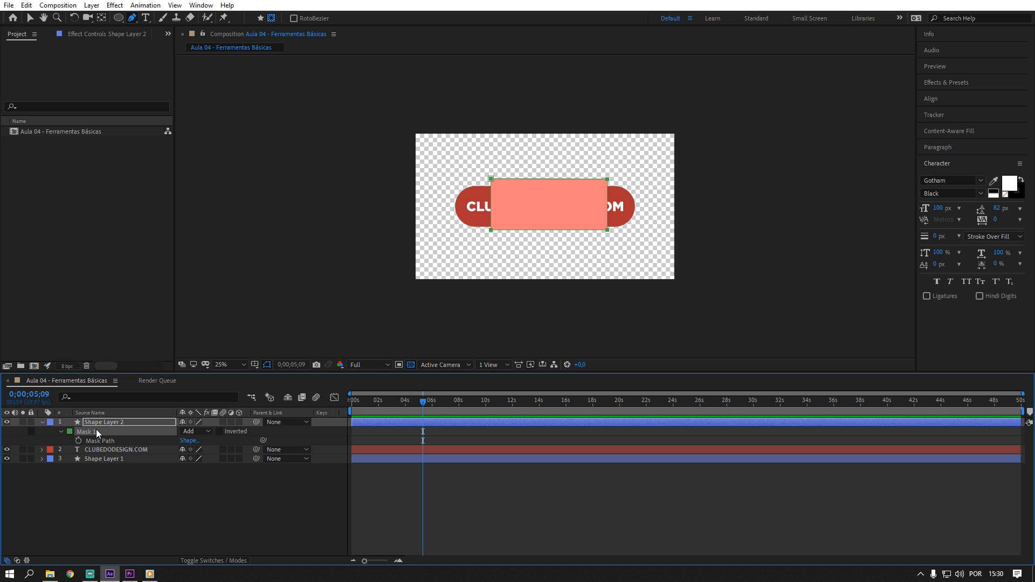
left_click(62, 430)
left_click(61, 431)
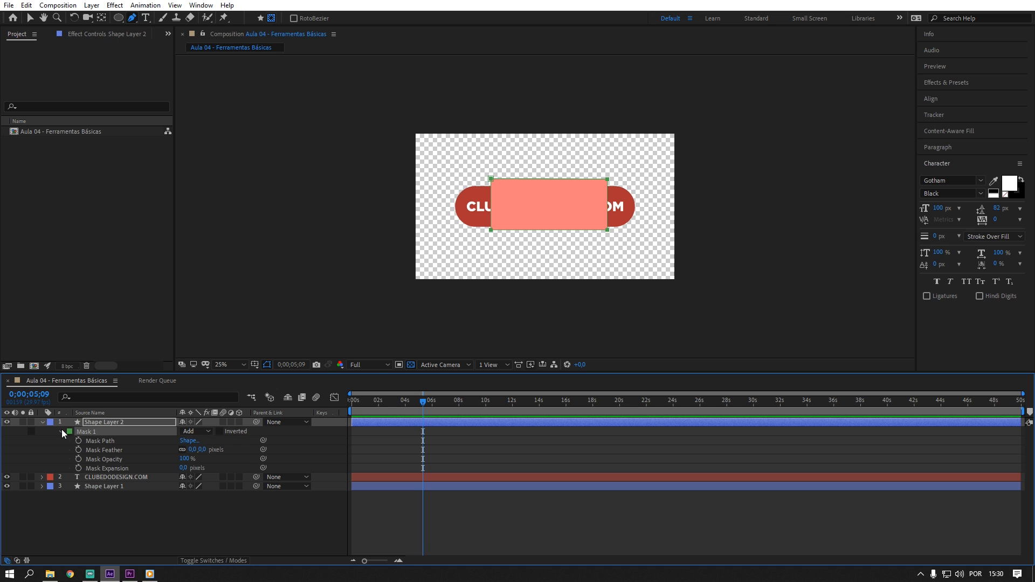
left_click(108, 440)
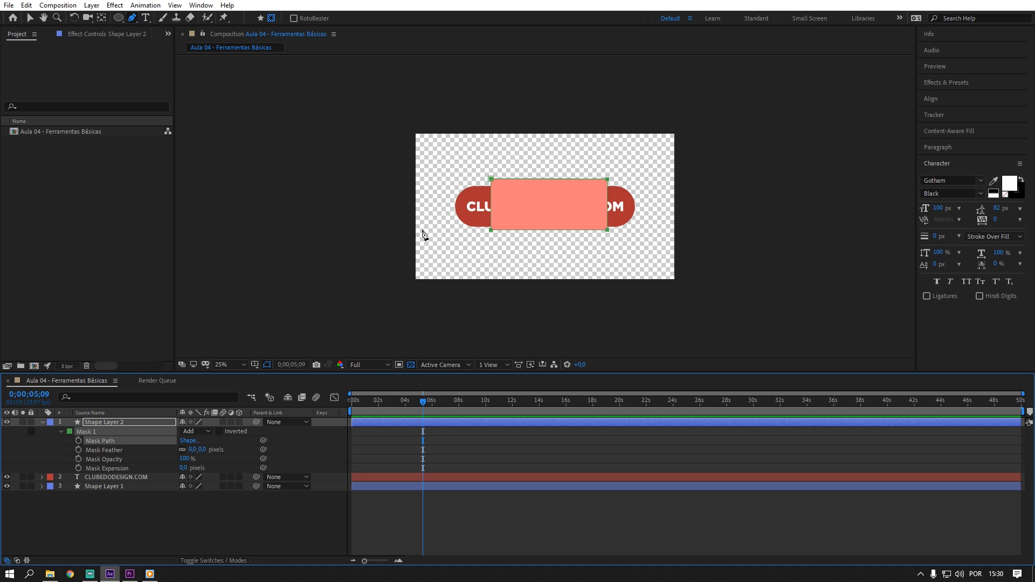
Reshape Mask 1 by raising its upper-left corner point and lowering its upper-right one.
key("v")
left_click(491, 178)
left_click_drag(492, 180, 491, 161)
left_click_drag(607, 179, 607, 191)
Configure Mask 1 with an 83-pixel feather, a -32-pixel expansion, Inverted enabled and the Subtract mode.
left_click_drag(203, 452, 258, 471)
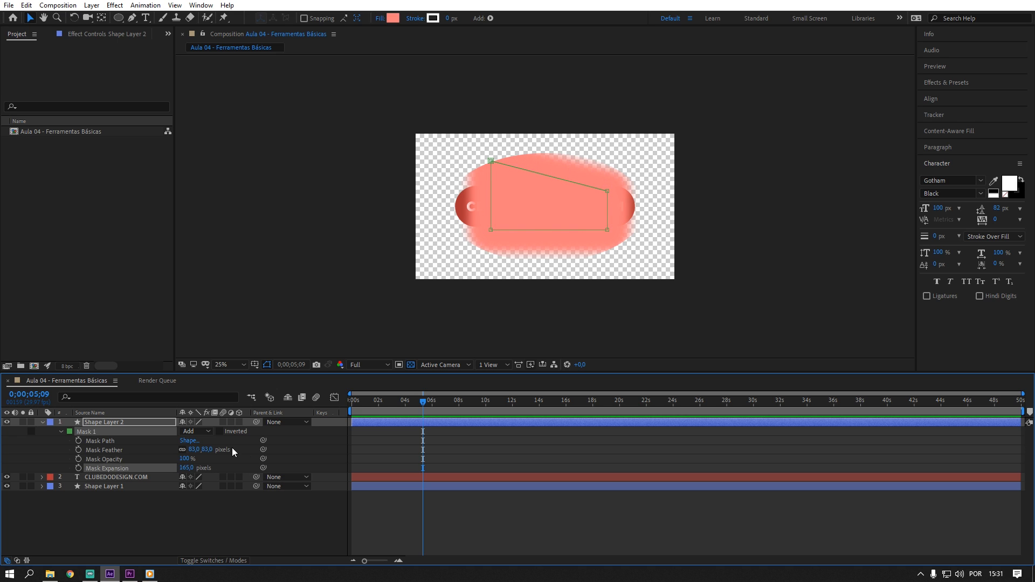
left_click(219, 432)
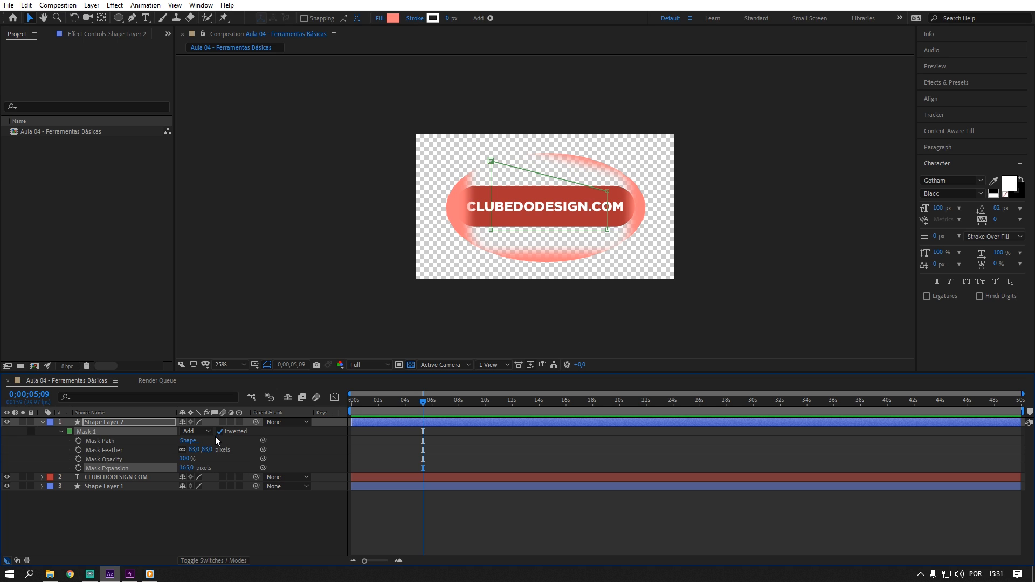
left_click_drag(186, 468, 111, 469)
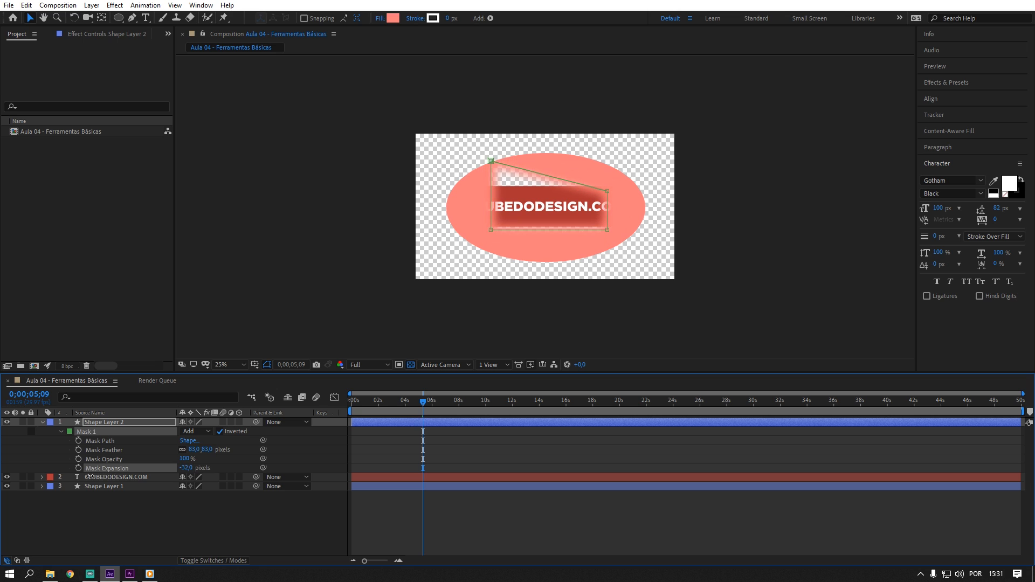
left_click(201, 432)
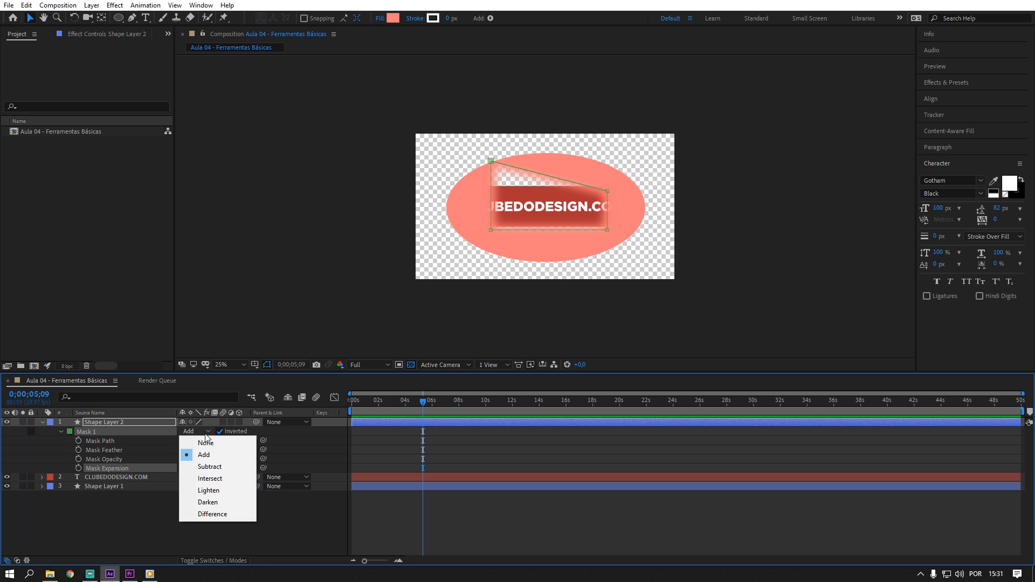
left_click(203, 468)
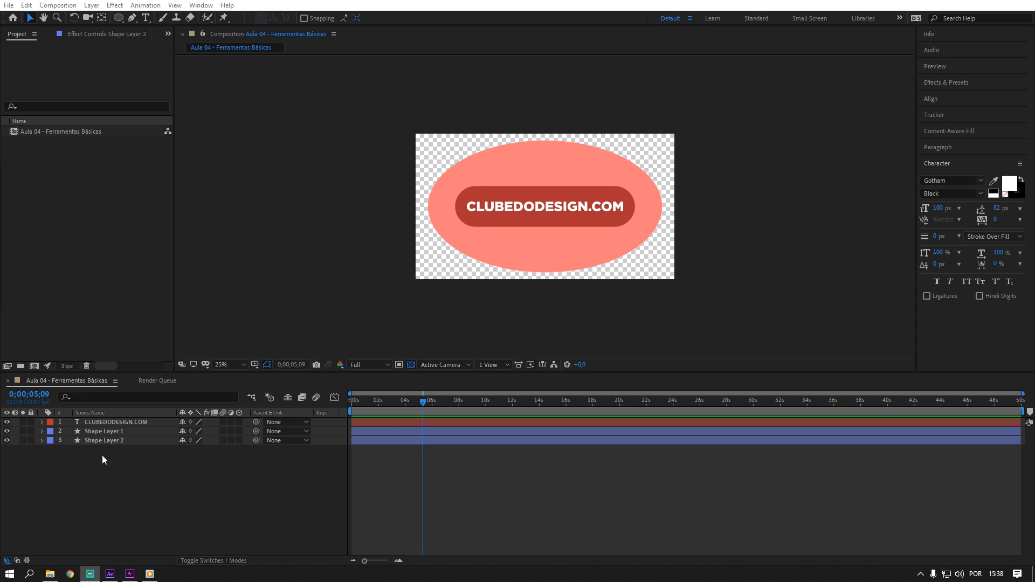
Create a red 1920 x 1080 px solid and move it below all the other layers as the background.
left_click(196, 464)
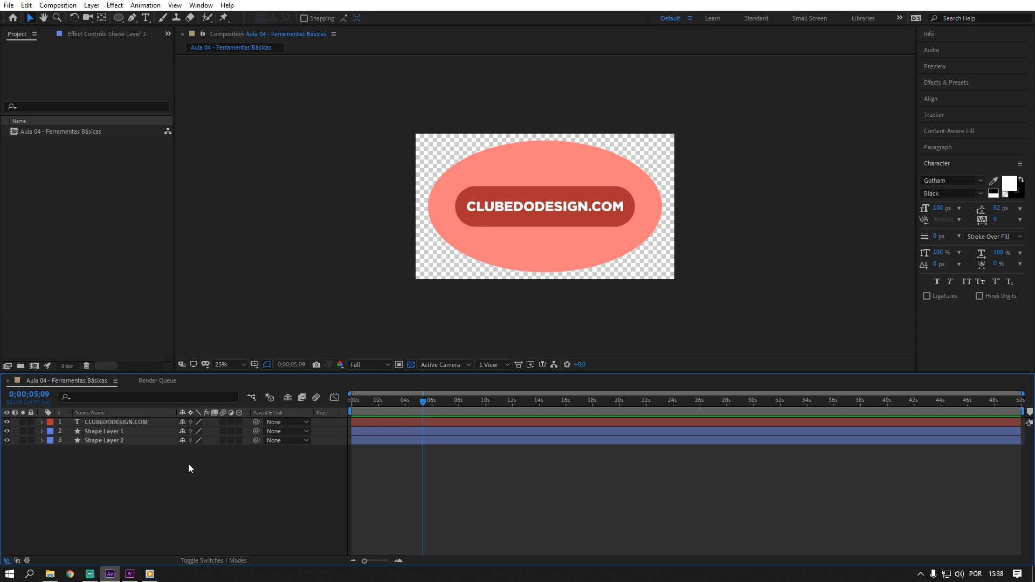
right_click(189, 464)
mouse_move(267, 347)
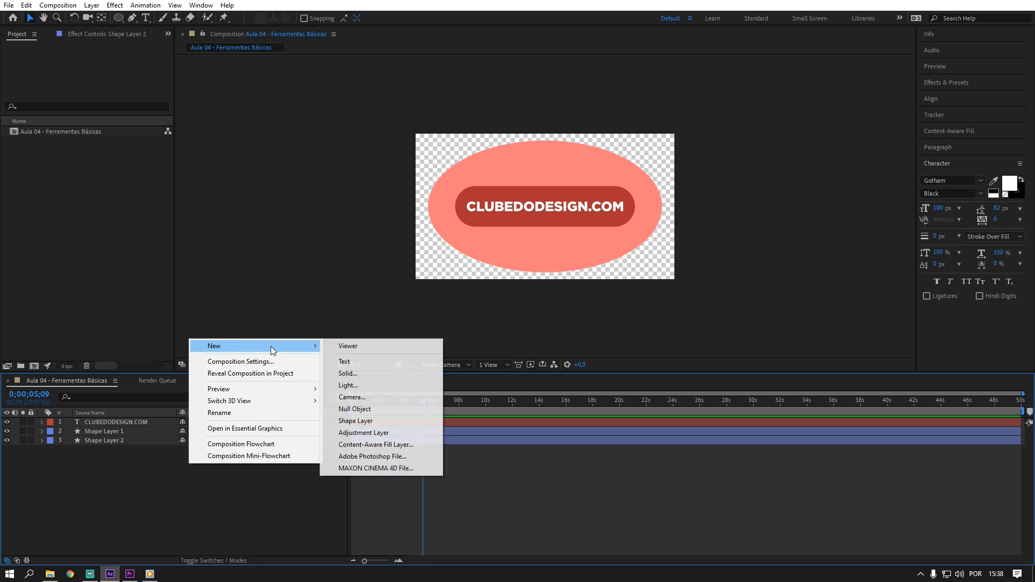
left_click(359, 372)
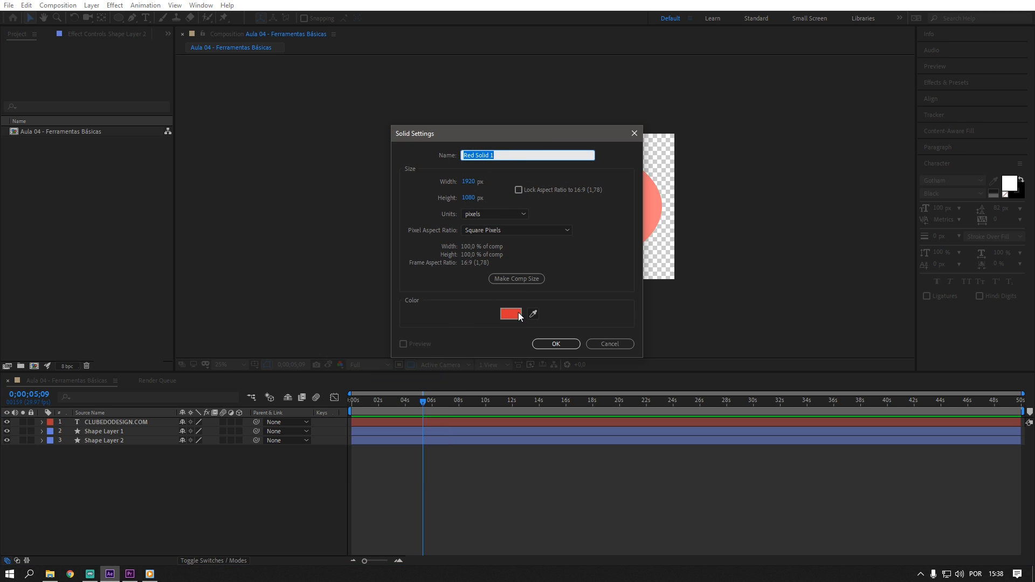
left_click(555, 345)
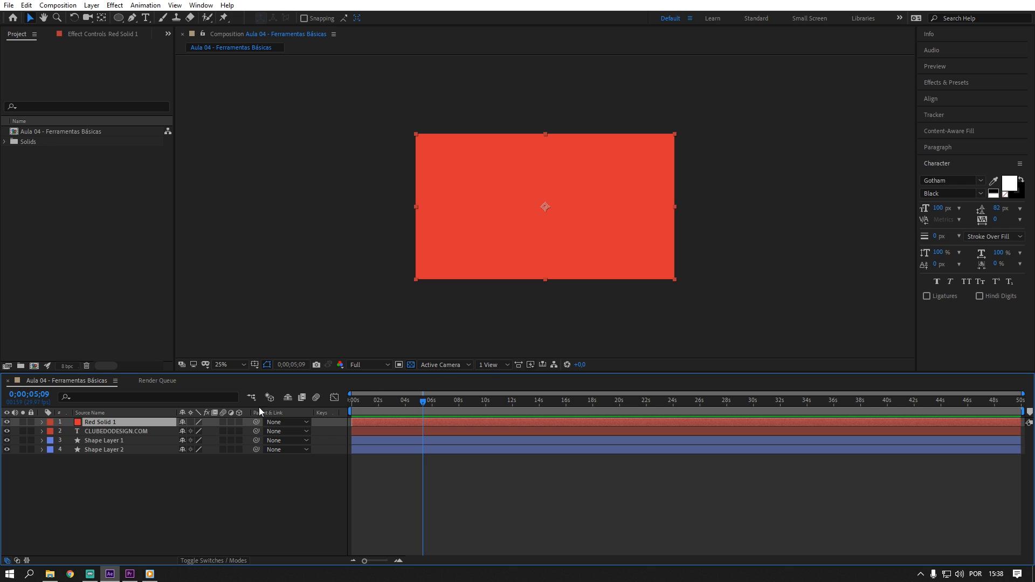
left_click_drag(102, 422, 103, 457)
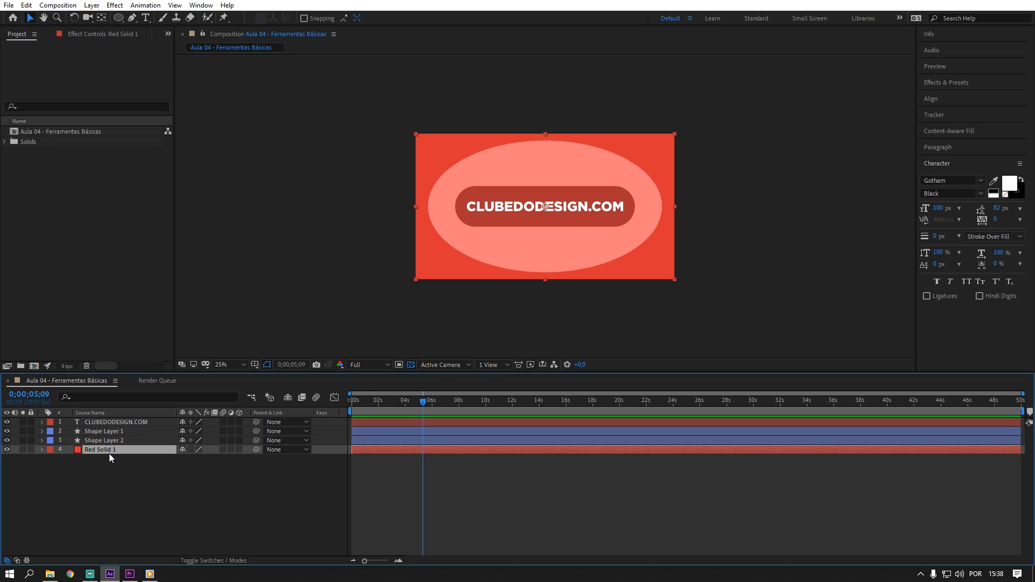
Try the Turbulent Displace distortion on the red solid with its Amount at 2967, and delete the effect.
left_click(99, 33)
right_click(95, 107)
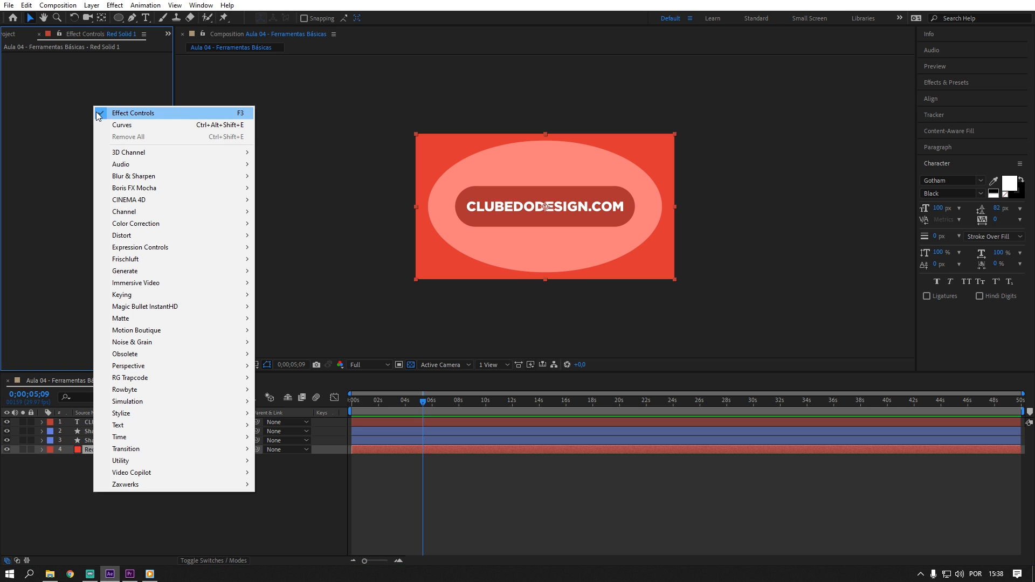
mouse_move(181, 236)
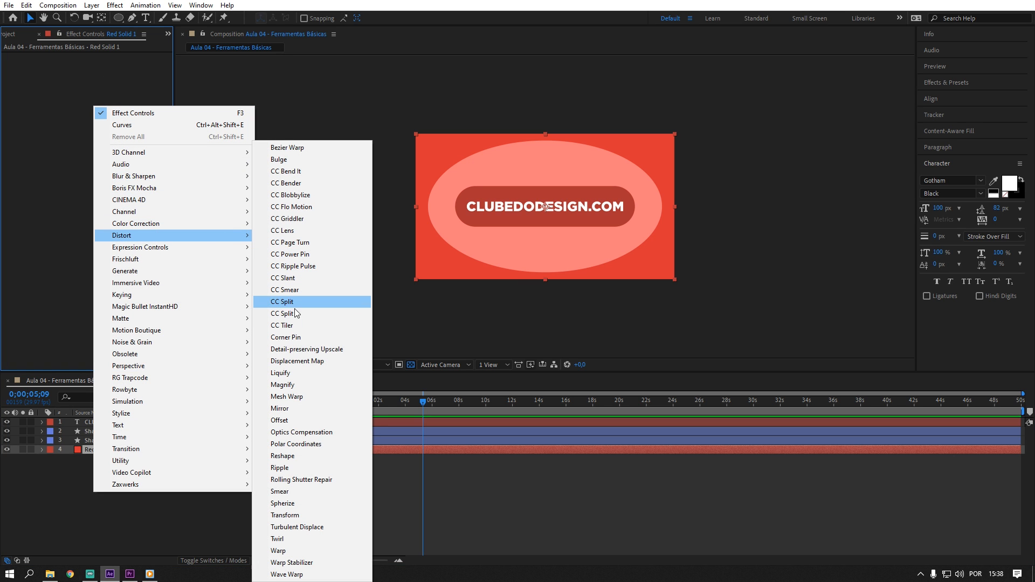
left_click(295, 527)
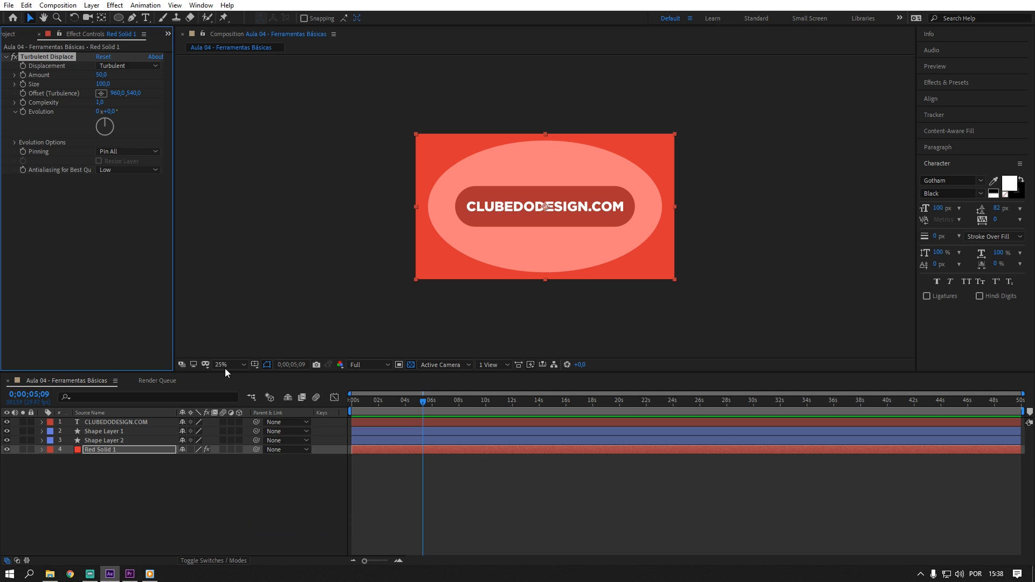
left_click_drag(102, 75, 949, 124)
left_click_drag(97, 76, 803, 92)
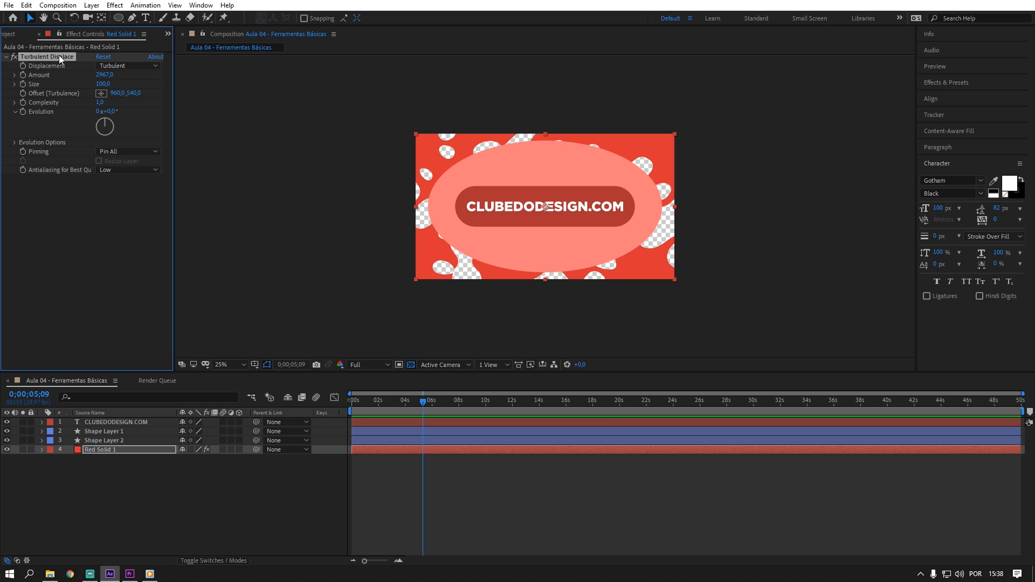
key("Delete")
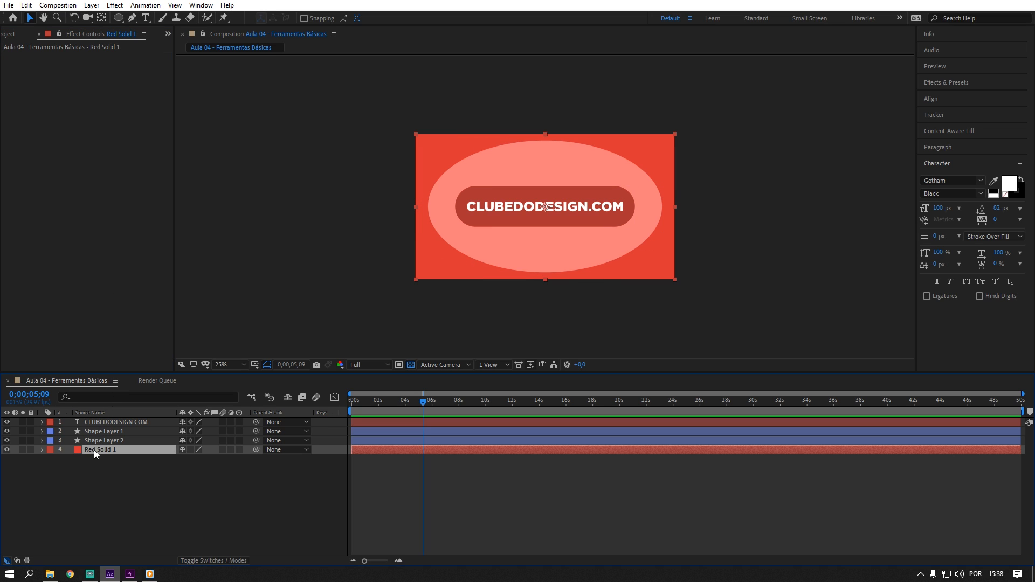
Draw an elliptical mask on the red solid with the Ellipse tool and return to the Selection tool.
left_click(119, 18)
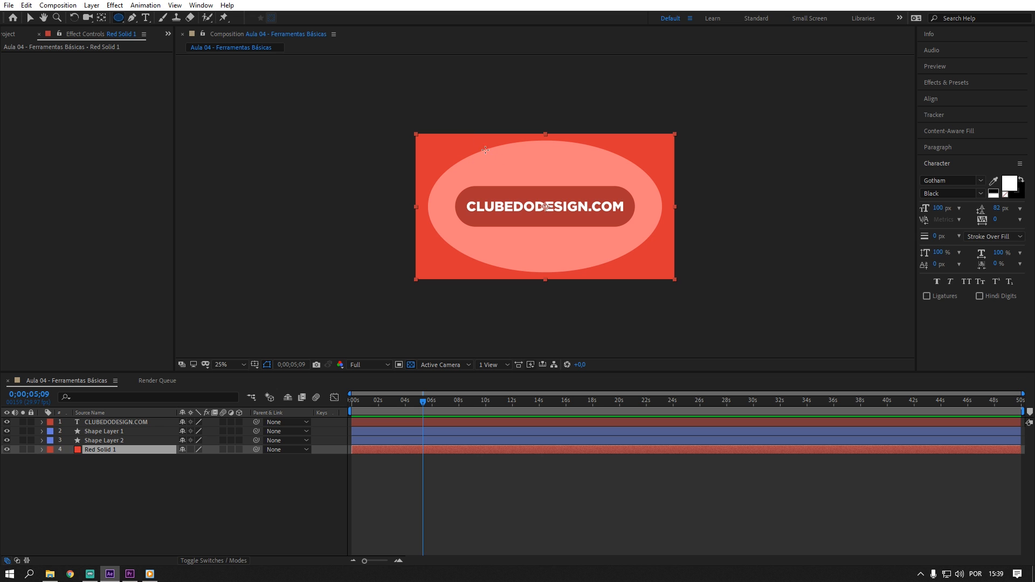
left_click_drag(444, 141, 698, 217)
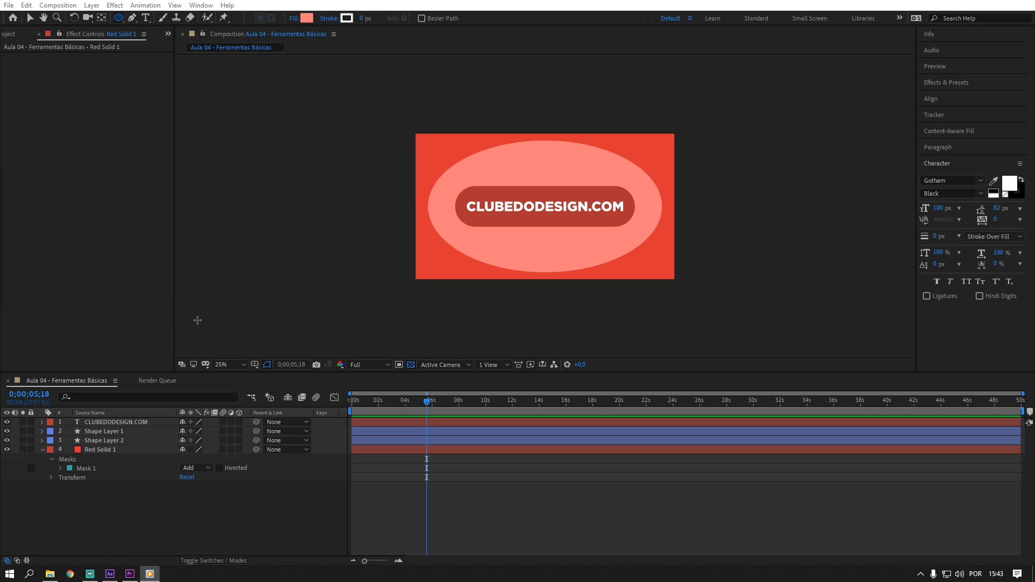
left_click(29, 18)
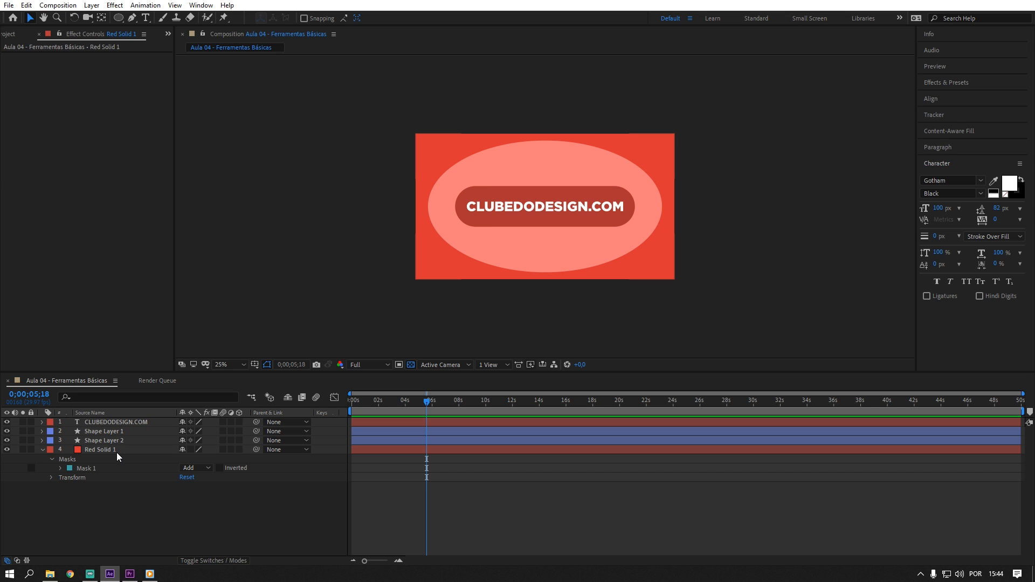
Create an adjustment layer above all the other layers in the composition.
right_click(138, 503)
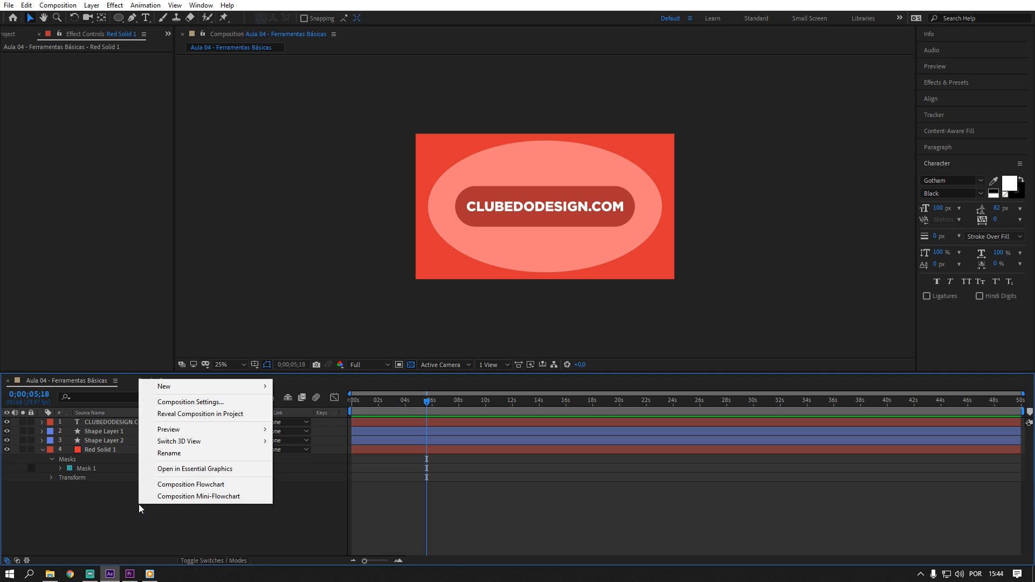
mouse_move(221, 388)
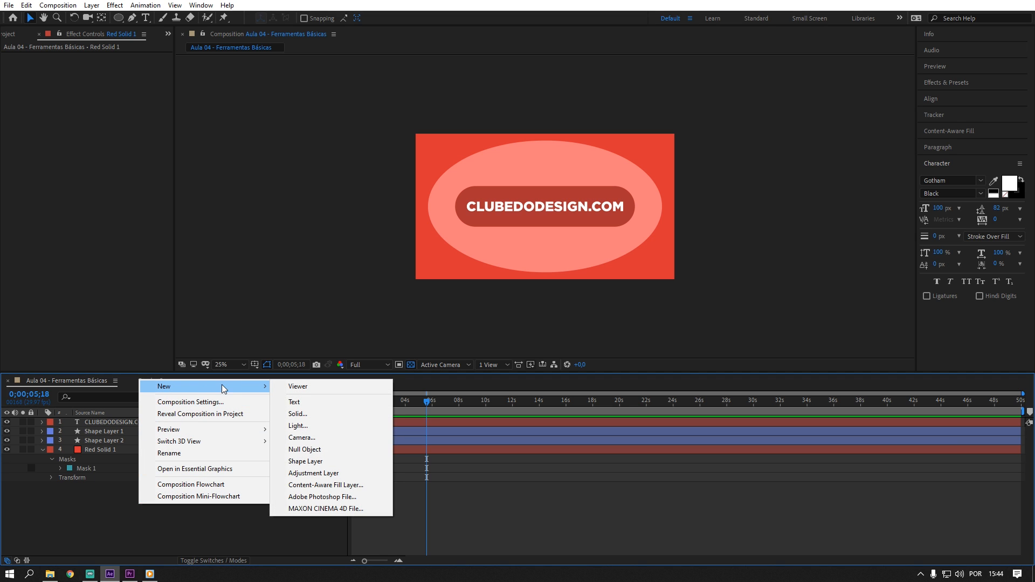
left_click(303, 474)
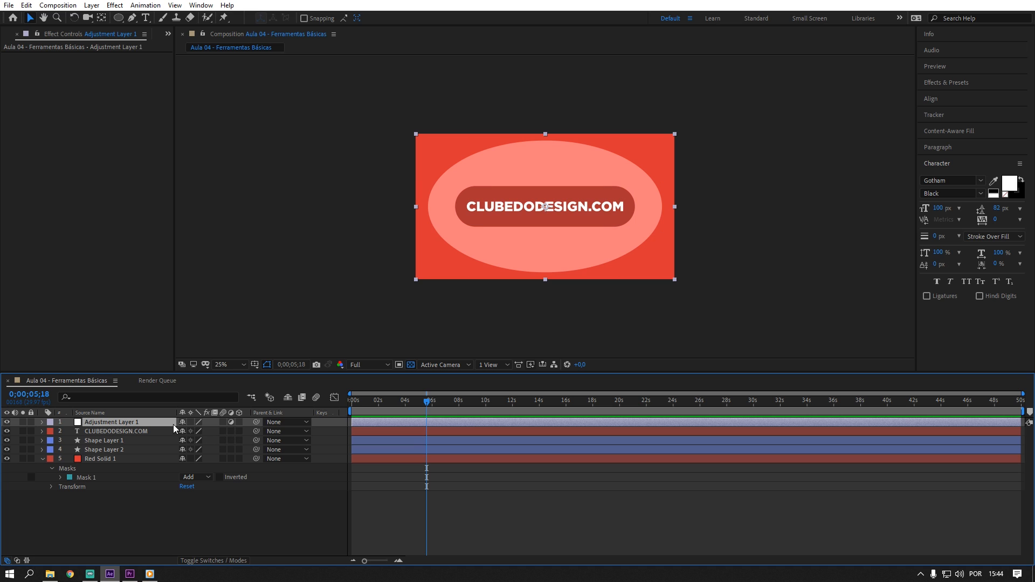
Apply the Curves color correction to the adjustment layer and raise the middle of the RGB curve to brighten the composition.
right_click(94, 229)
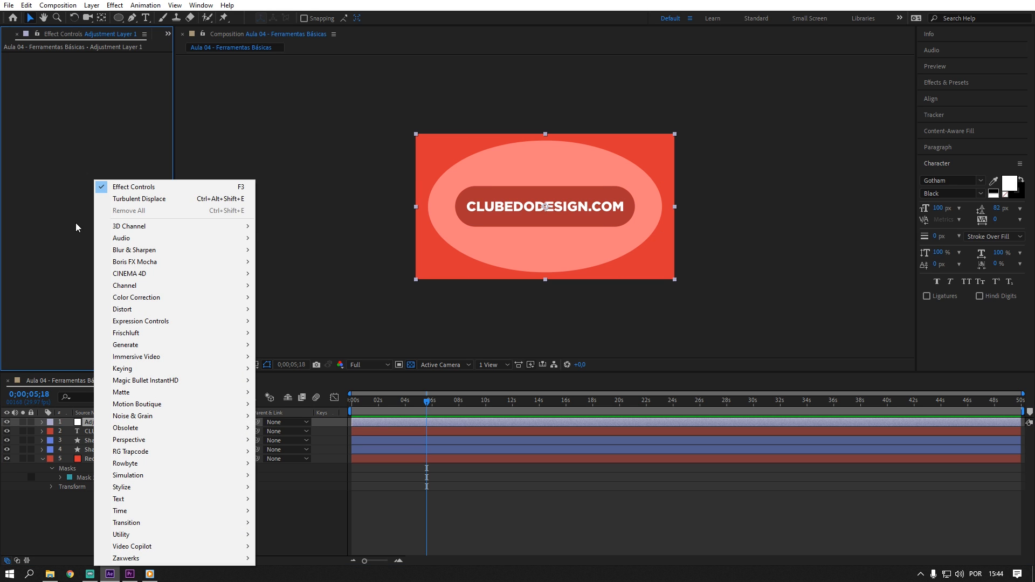
mouse_move(102, 226)
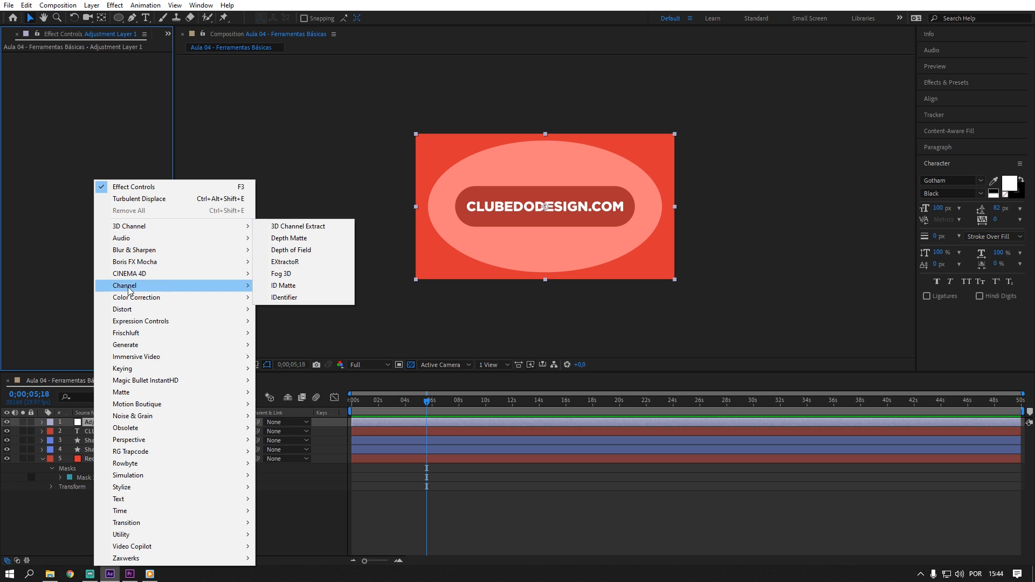
mouse_move(148, 302)
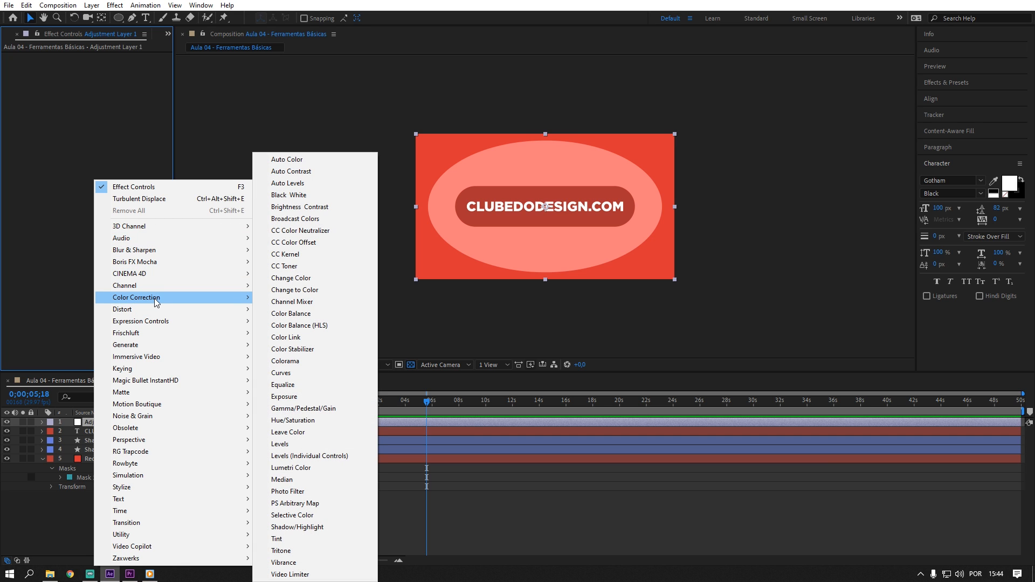
left_click(292, 372)
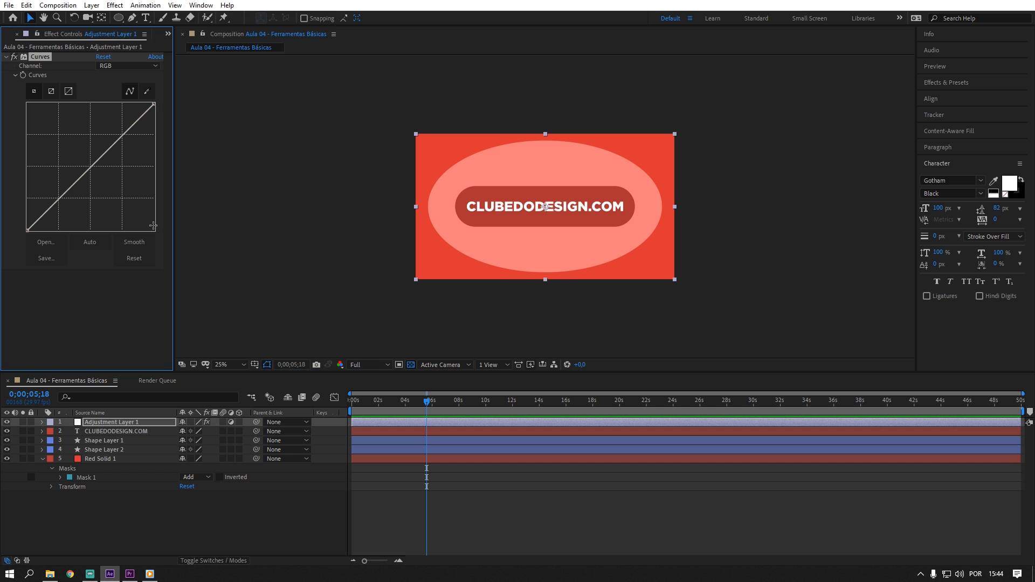
mouse_move(93, 164)
left_mouse_down()
mouse_move(57, 136)
mouse_move(115, 204)
mouse_move(62, 139)
mouse_move(75, 161)
left_mouse_up()
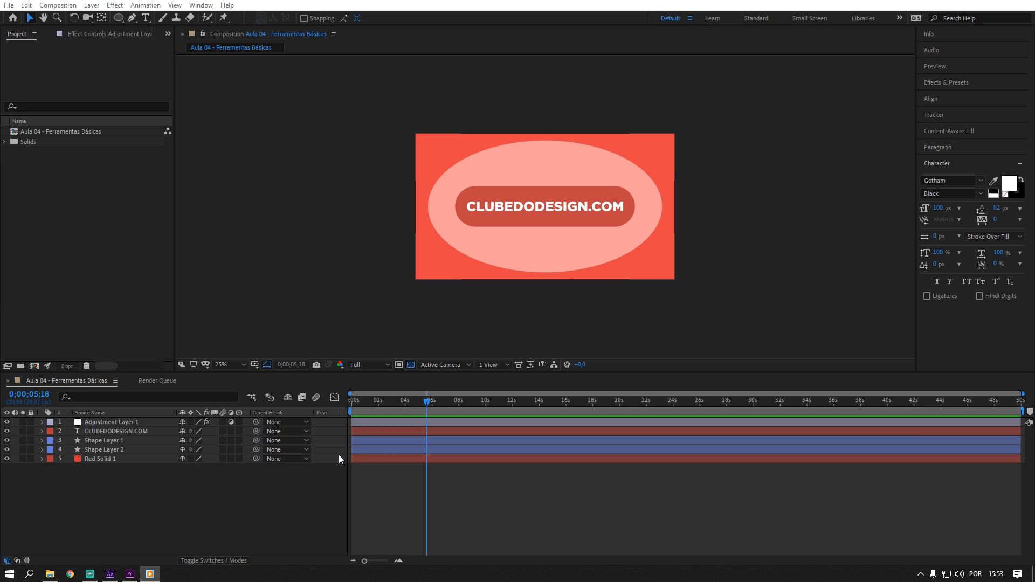
Create a null object at the top of the layer stack.
right_click(169, 502)
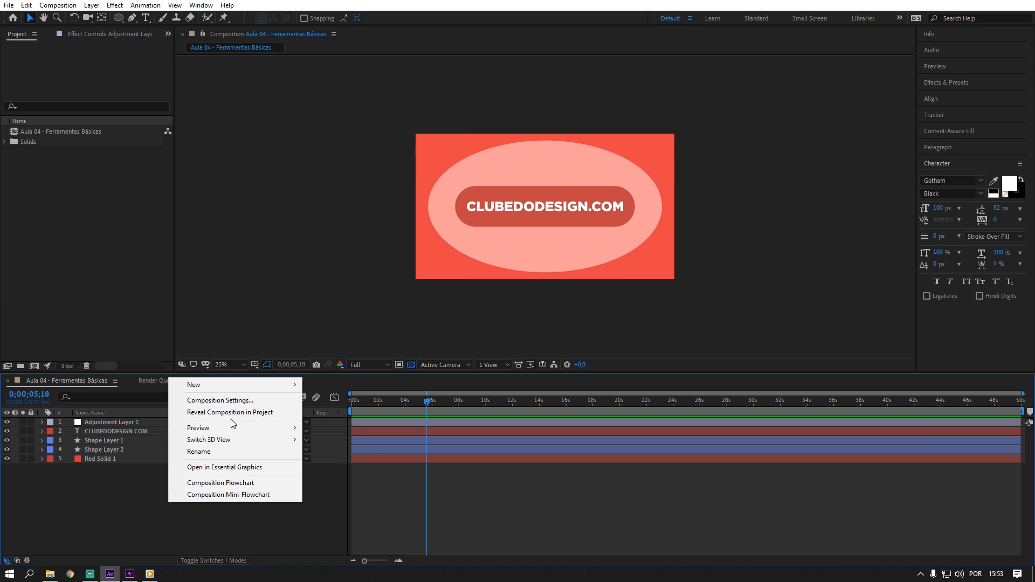
mouse_move(221, 384)
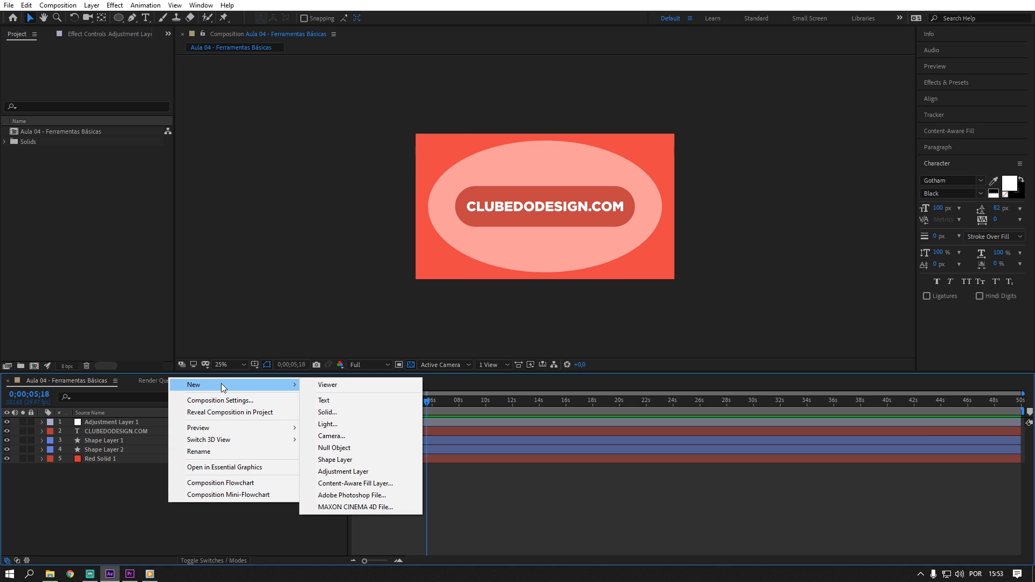
left_click(351, 448)
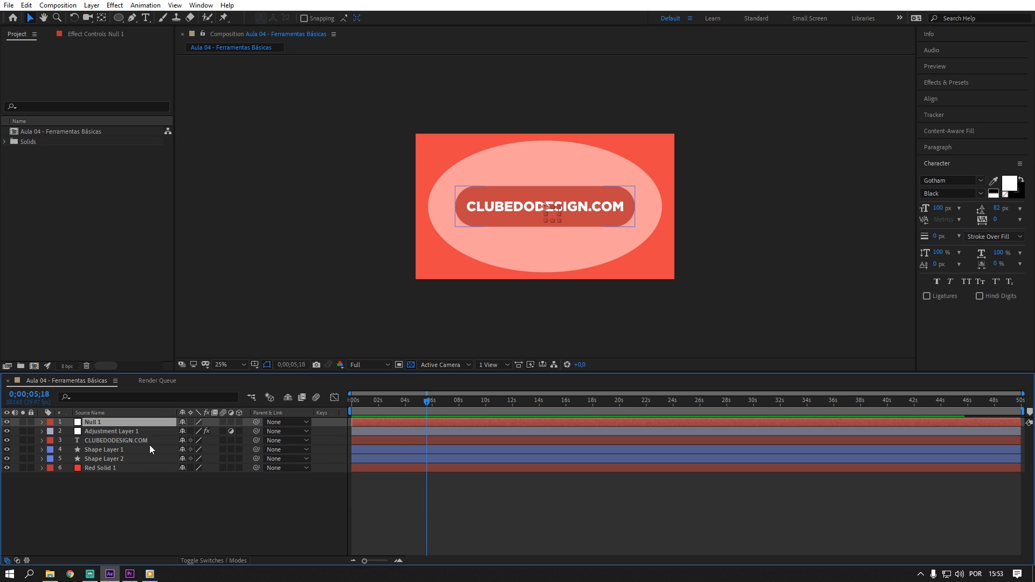
Parent the CLUBEDODESIGN.COM text layer to Null 1.
left_click(132, 440)
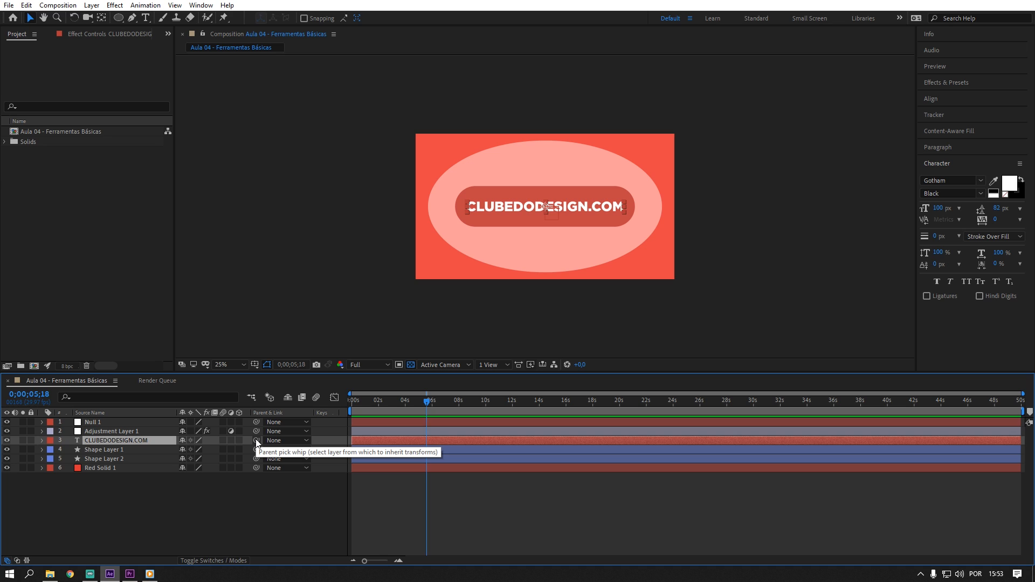
left_click_drag(256, 441, 111, 422)
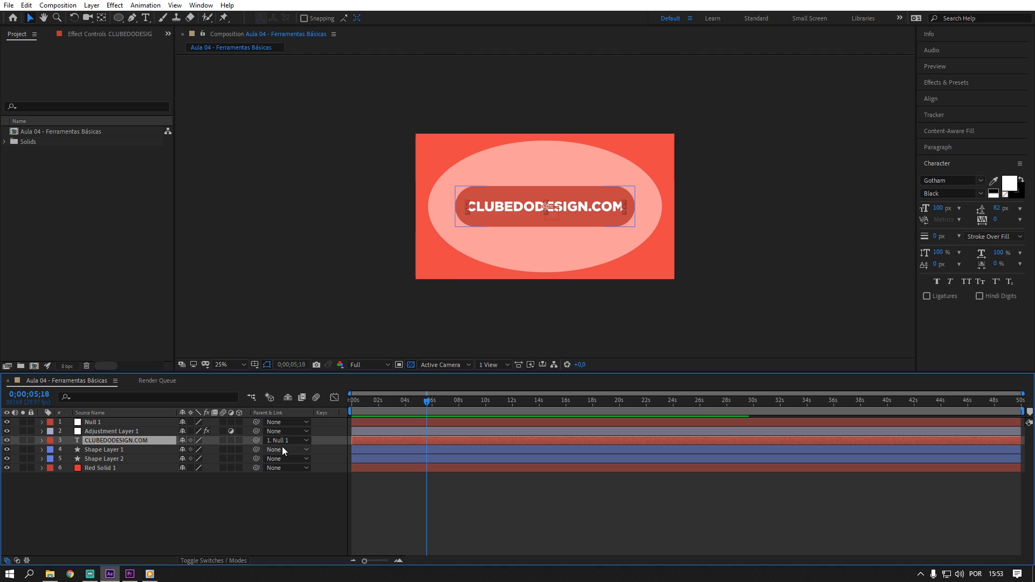
left_click(281, 441)
left_click(283, 452)
left_click(277, 441)
left_click(280, 467)
Try moving Null 1 up and to the right to shift its parented text, and undo the move.
left_click(126, 422)
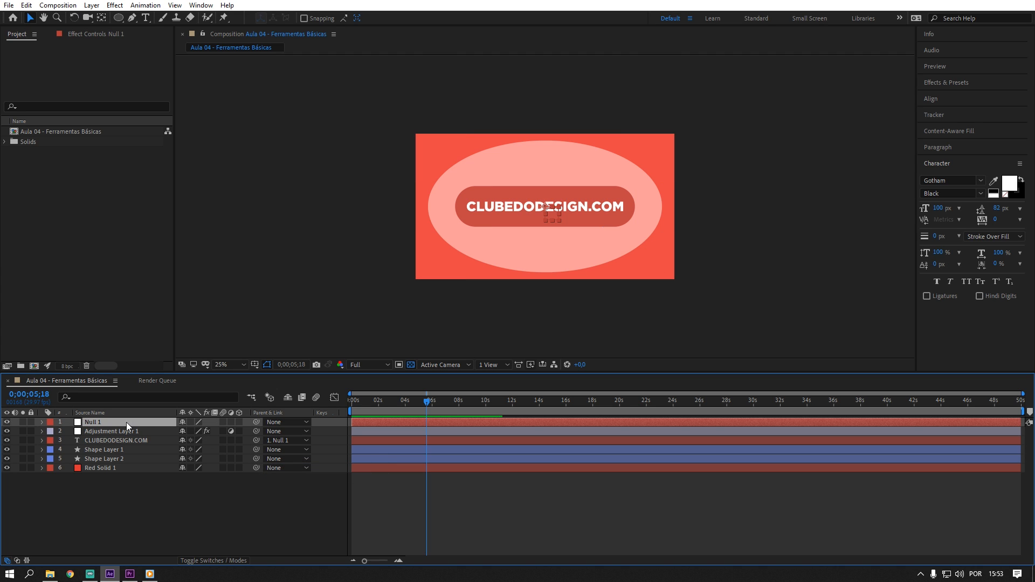
mouse_move(545, 206)
left_mouse_down()
mouse_move(549, 214)
mouse_move(501, 230)
mouse_move(538, 185)
mouse_move(545, 213)
mouse_move(522, 194)
mouse_move(558, 200)
left_mouse_up()
key("ctrl+z")
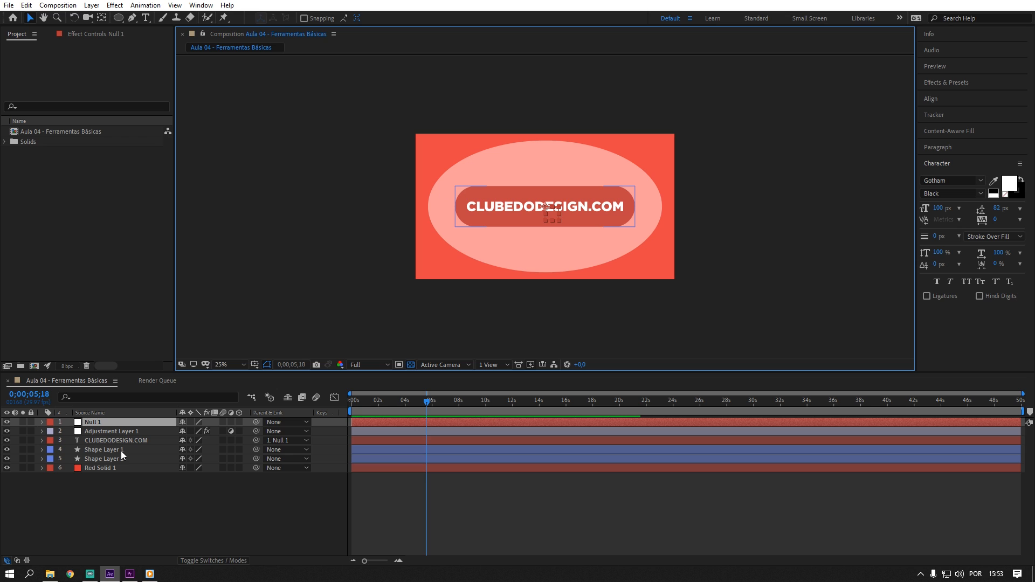
Parent Shape Layer 1 to Null 1 and move the null slightly up and to the right so the text and pill shape shift together.
left_click(120, 452)
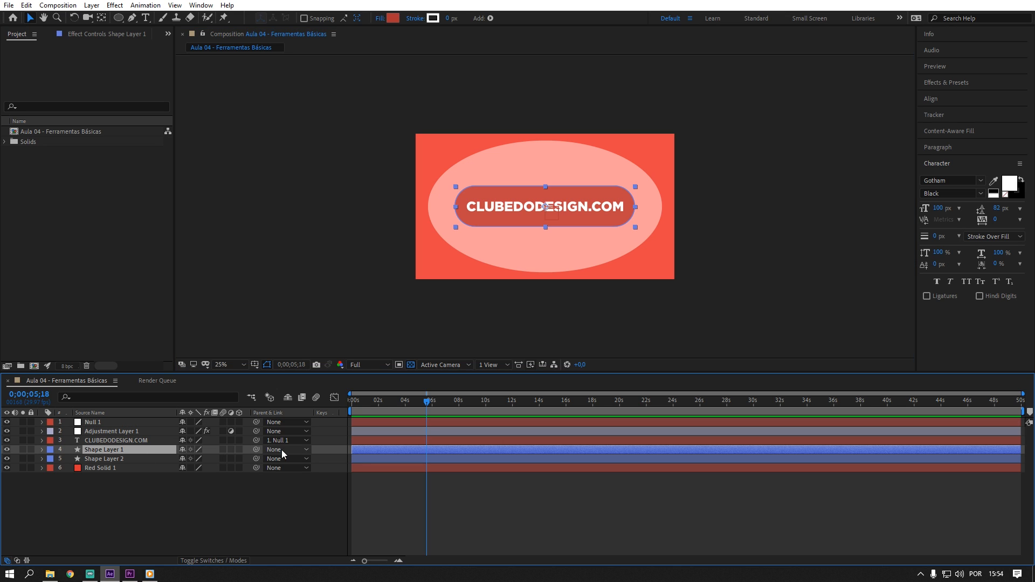
left_click_drag(256, 450, 102, 423)
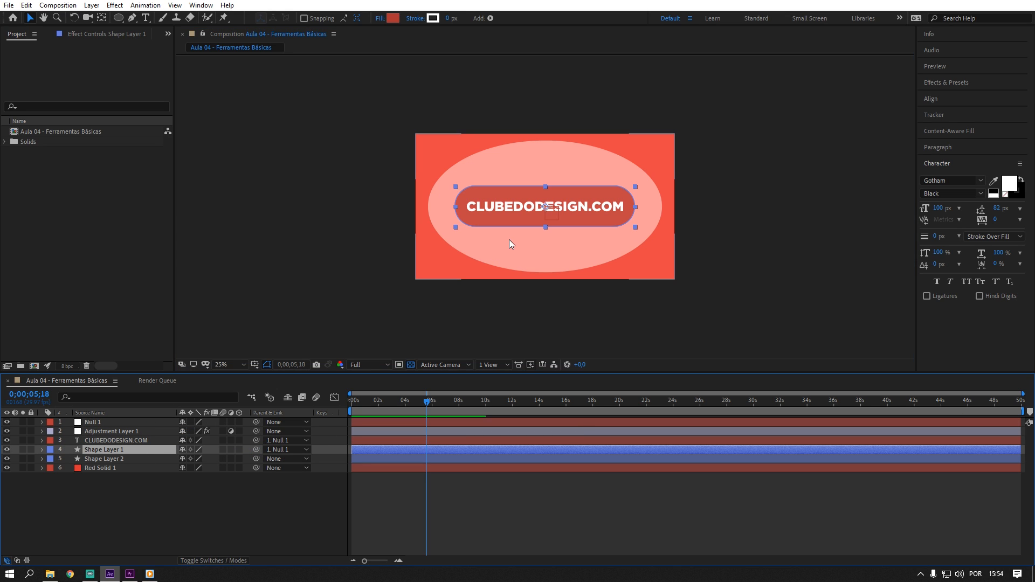
left_click(106, 423)
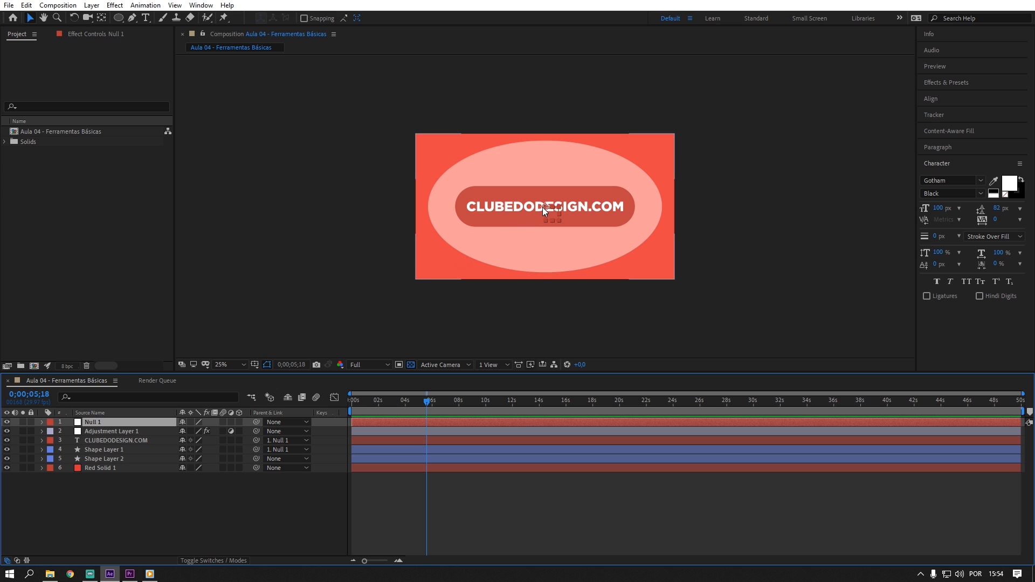
mouse_move(547, 206)
left_mouse_down()
mouse_move(538, 231)
mouse_move(502, 220)
mouse_move(550, 204)
left_mouse_up()
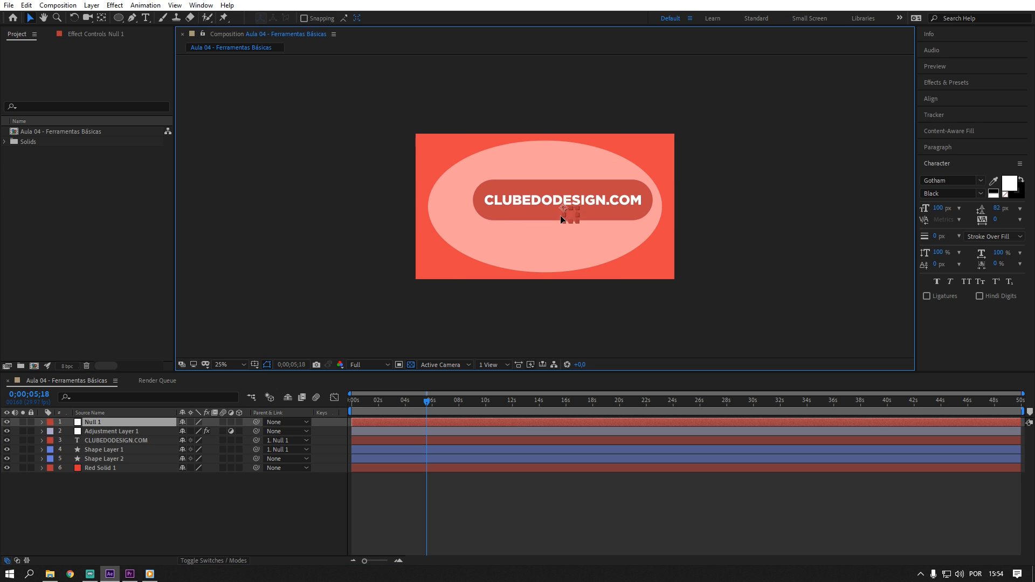